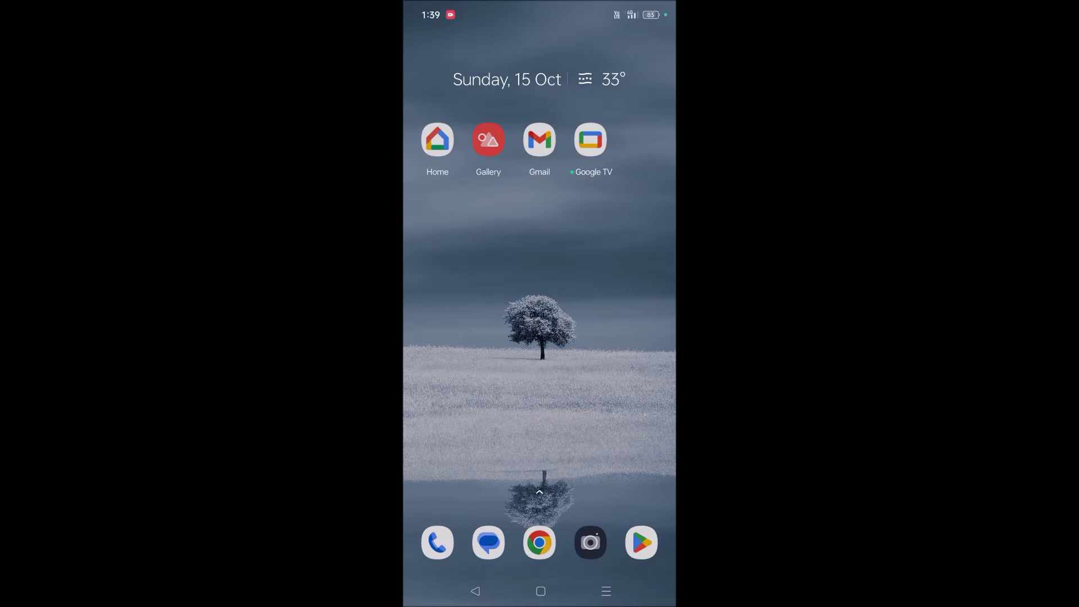
- Browse the app drawer, return to the home screen, and pull down the quick settings shade
drag(619, 442, 620, 211)
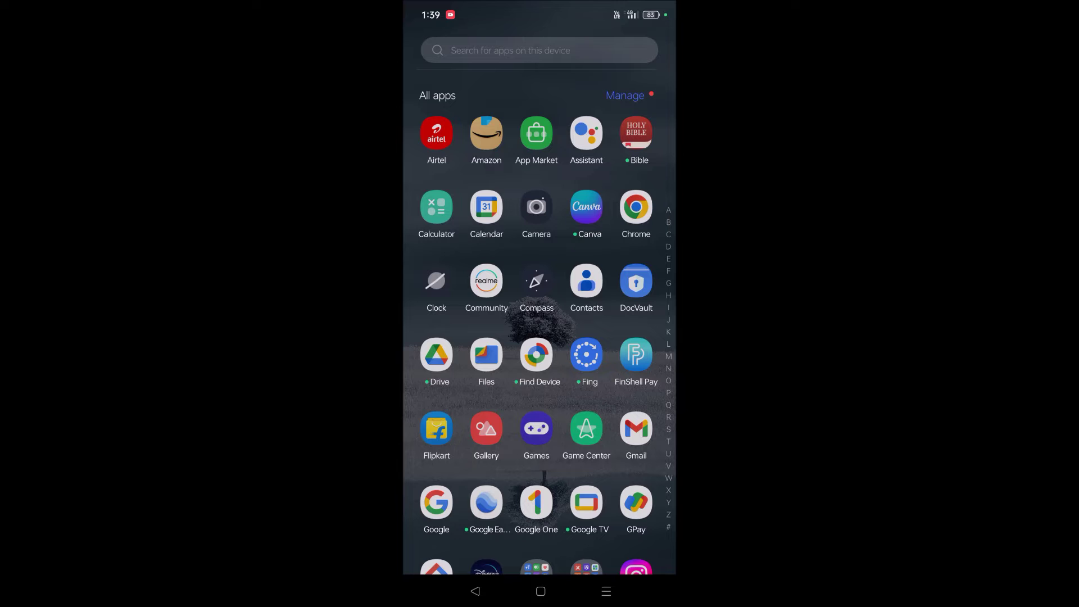
scroll(539, 338, down, 10)
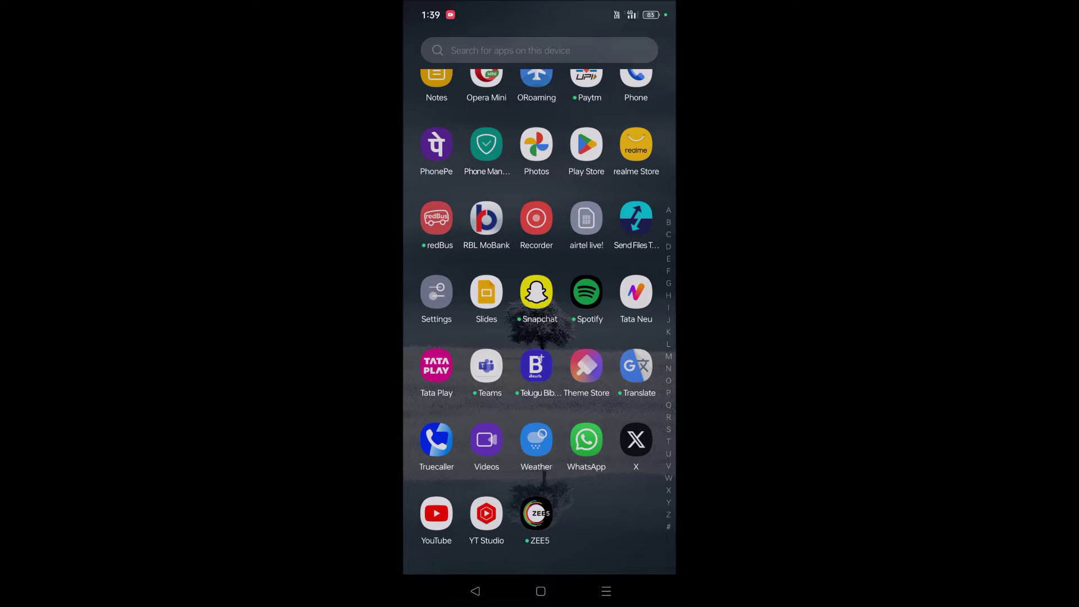
click(540, 591)
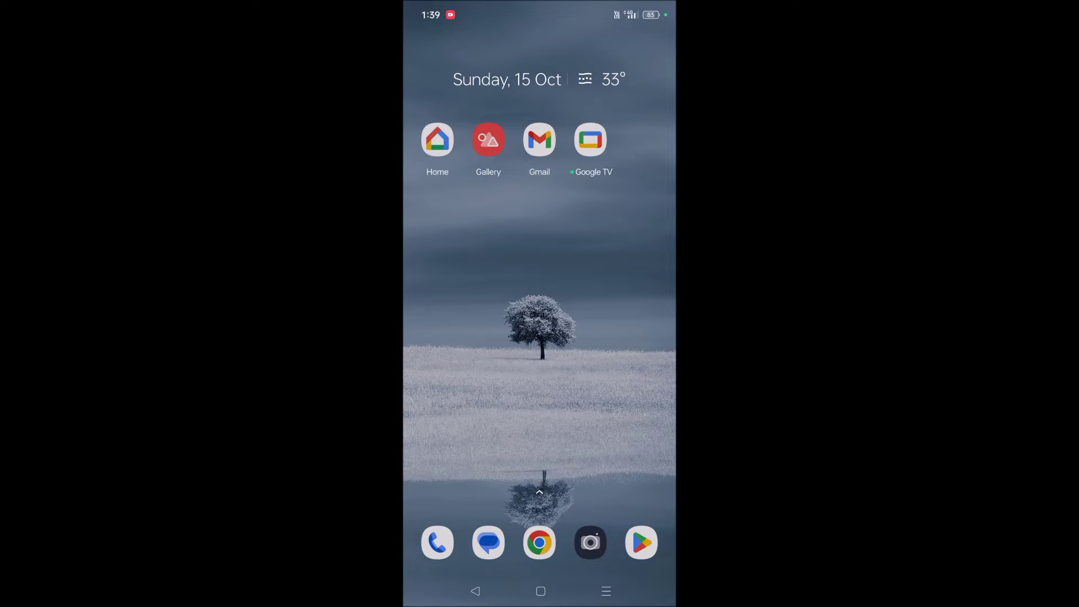
drag(539, 8, 541, 337)
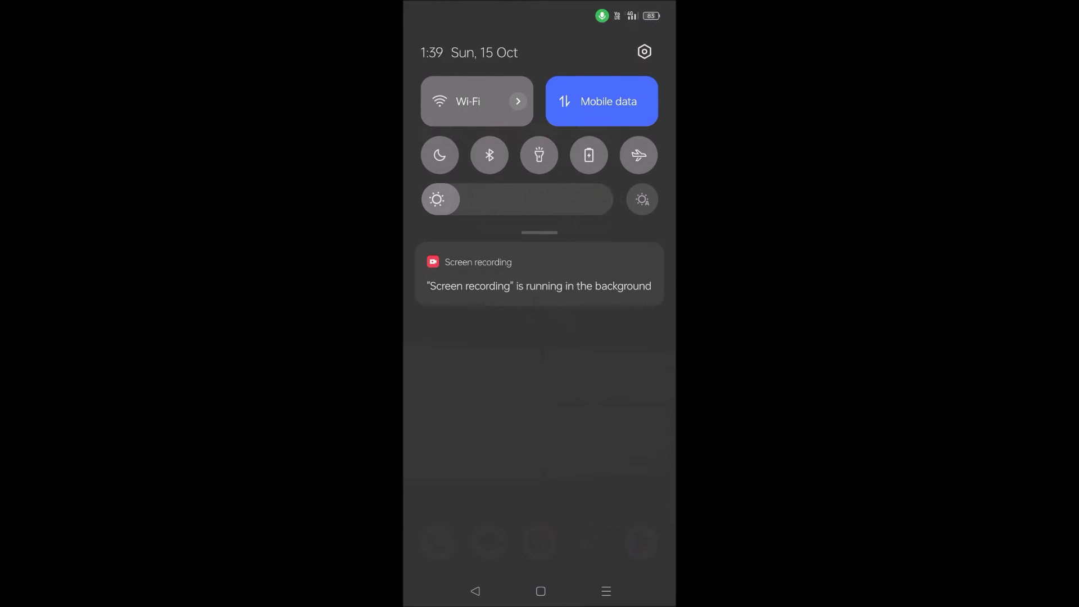
- Go from quick settings to Settings > Apps > App management to list installed apps
click(644, 52)
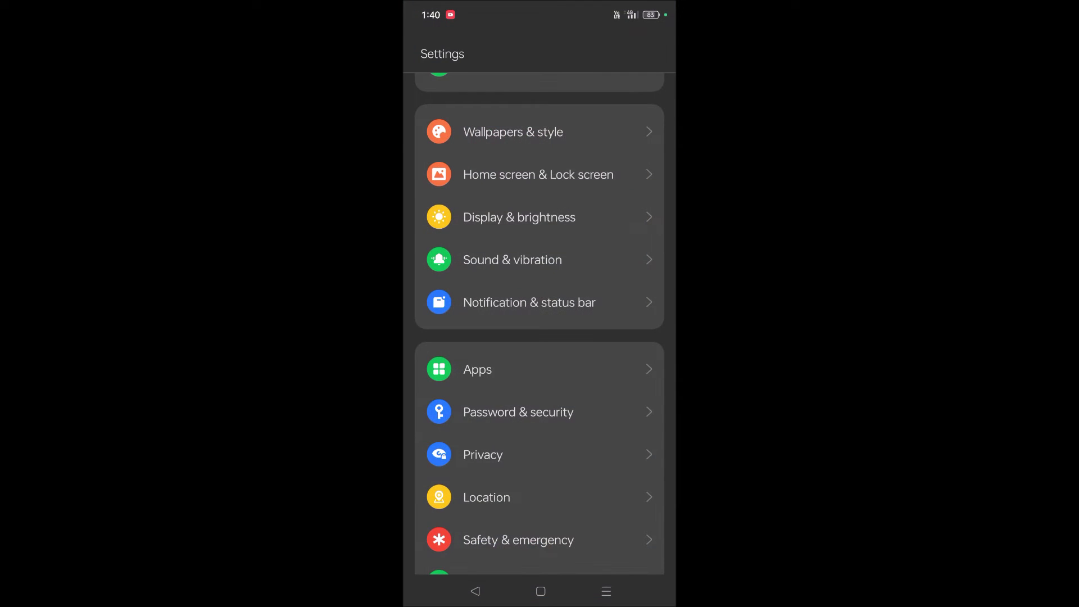
drag(462, 354, 462, 548)
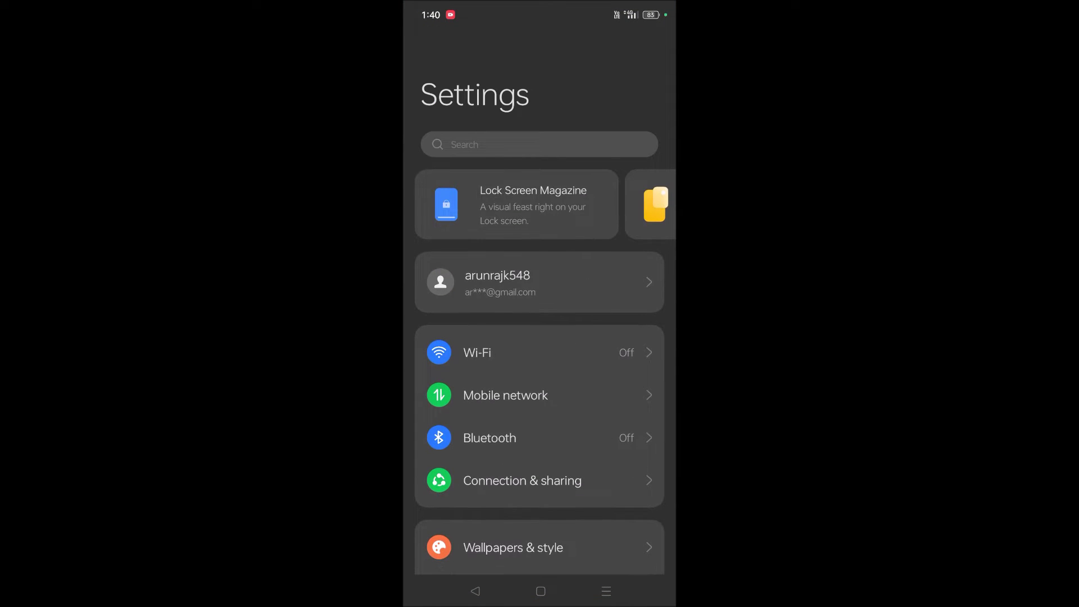
scroll(540, 380, down, 10)
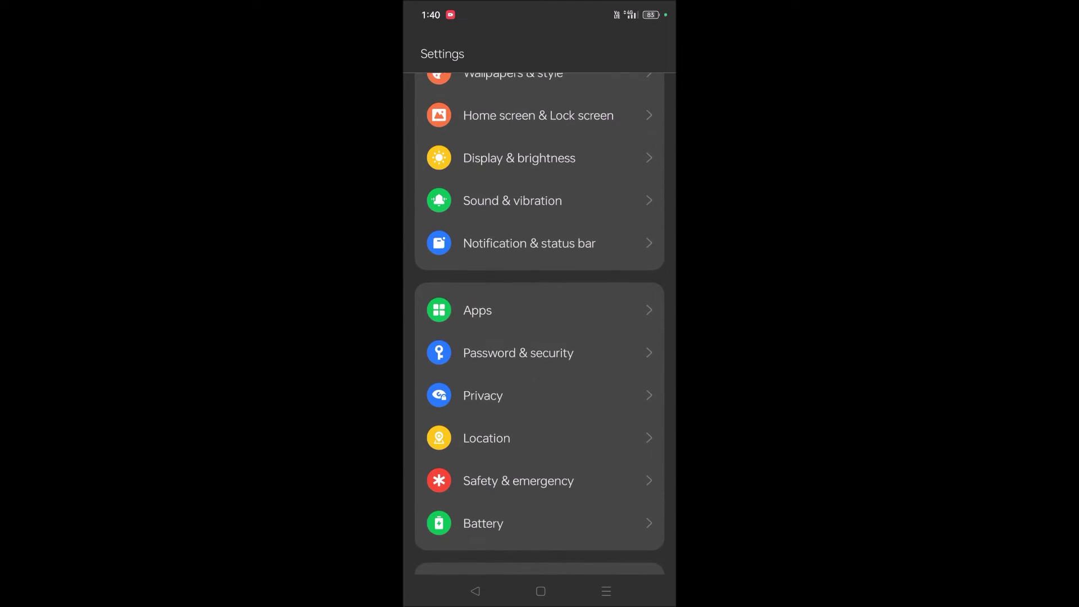
drag(537, 380, 537, 476)
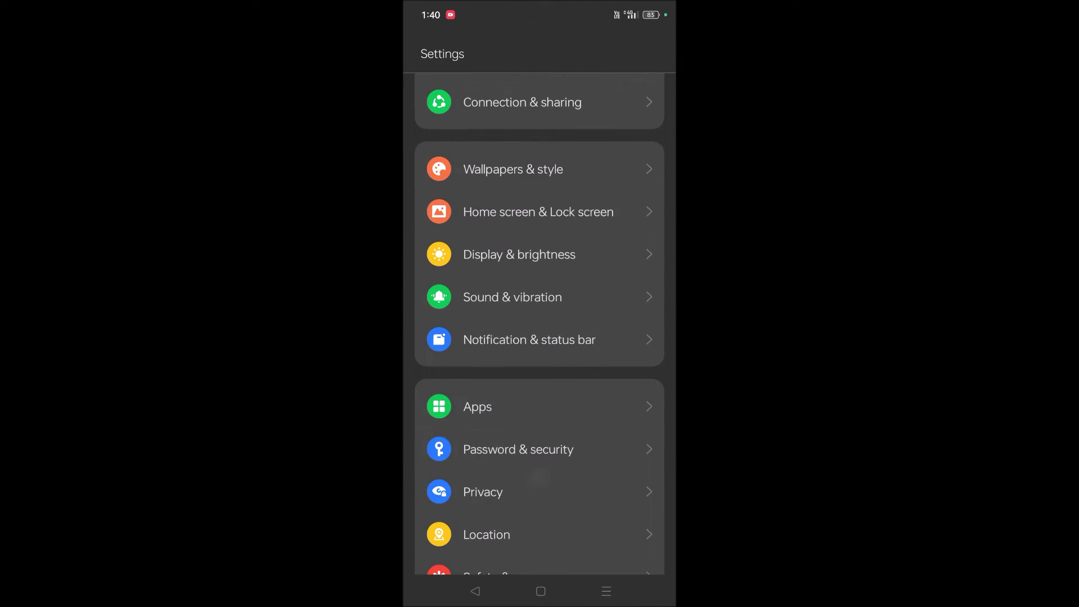
click(574, 411)
click(476, 113)
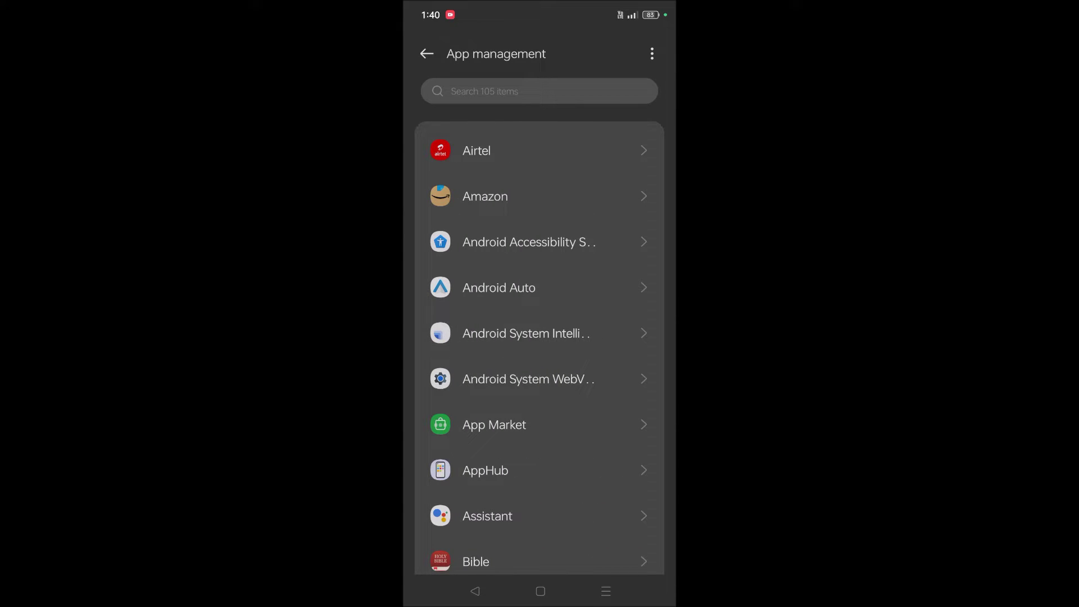
click(652, 53)
- Turn on Show system and search the app list for 'google play'
click(620, 101)
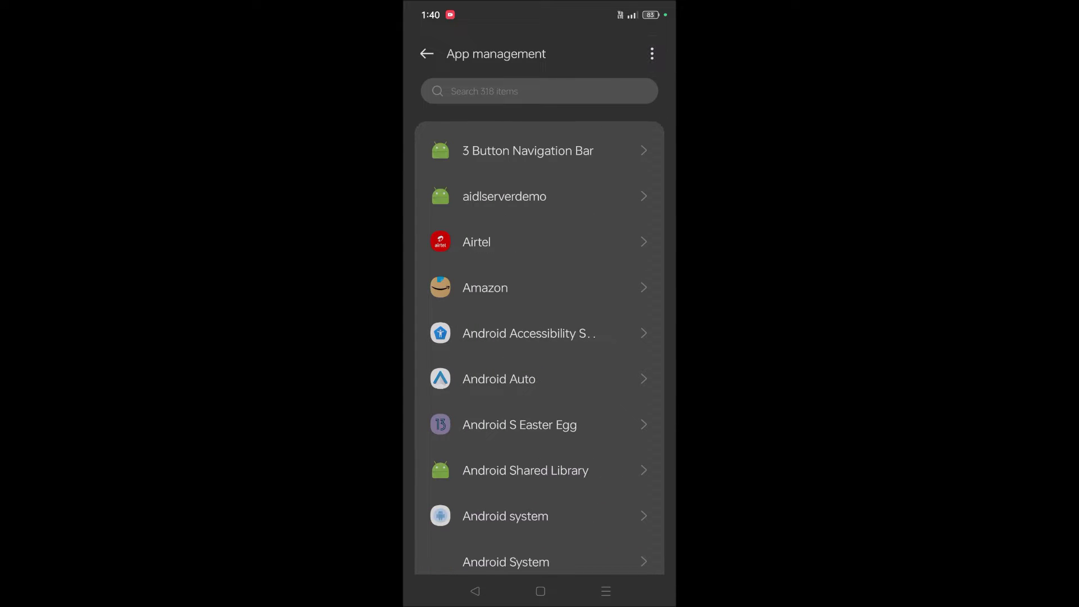
click(539, 94)
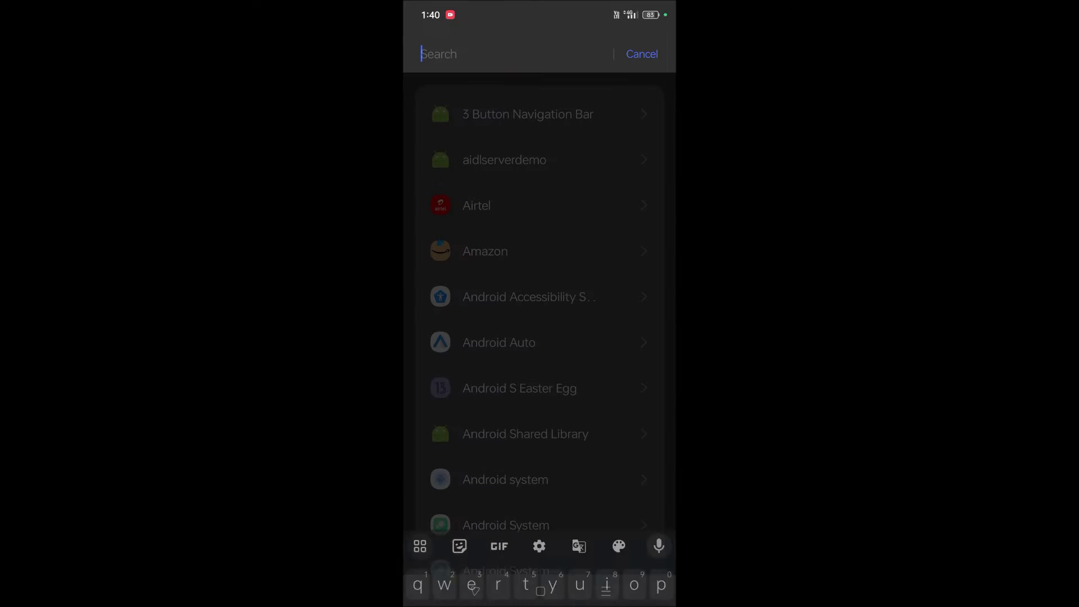
text(s)
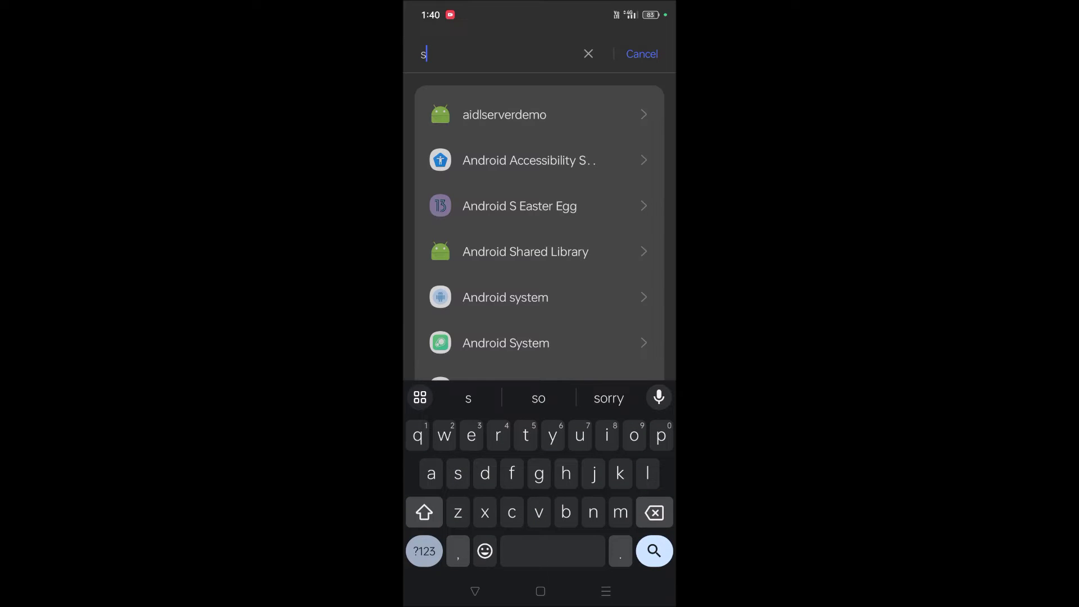
key(BackSpace)
text(g)
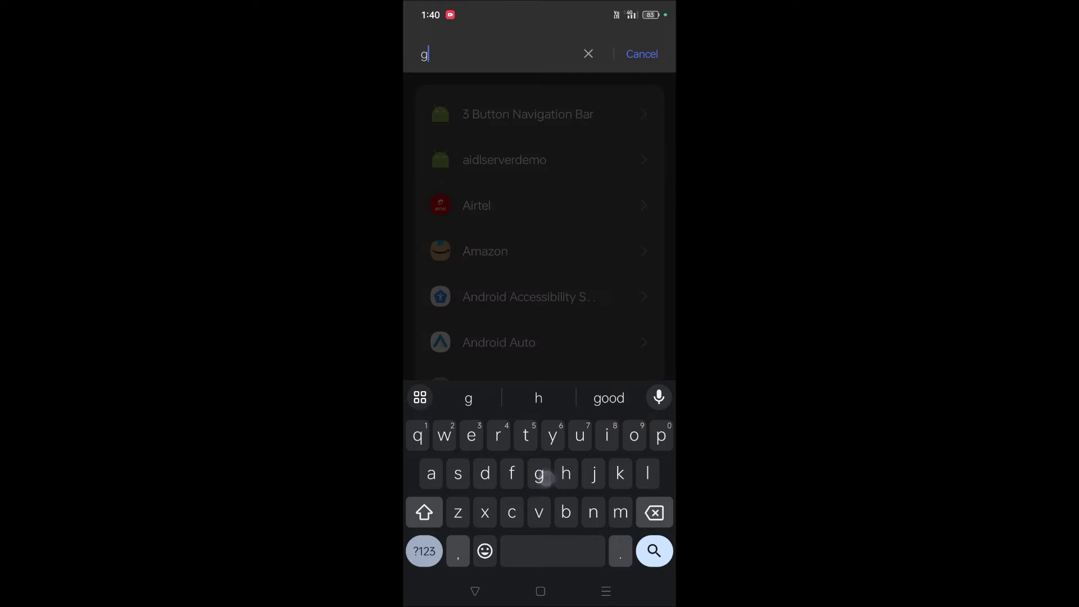
text(oogle p)
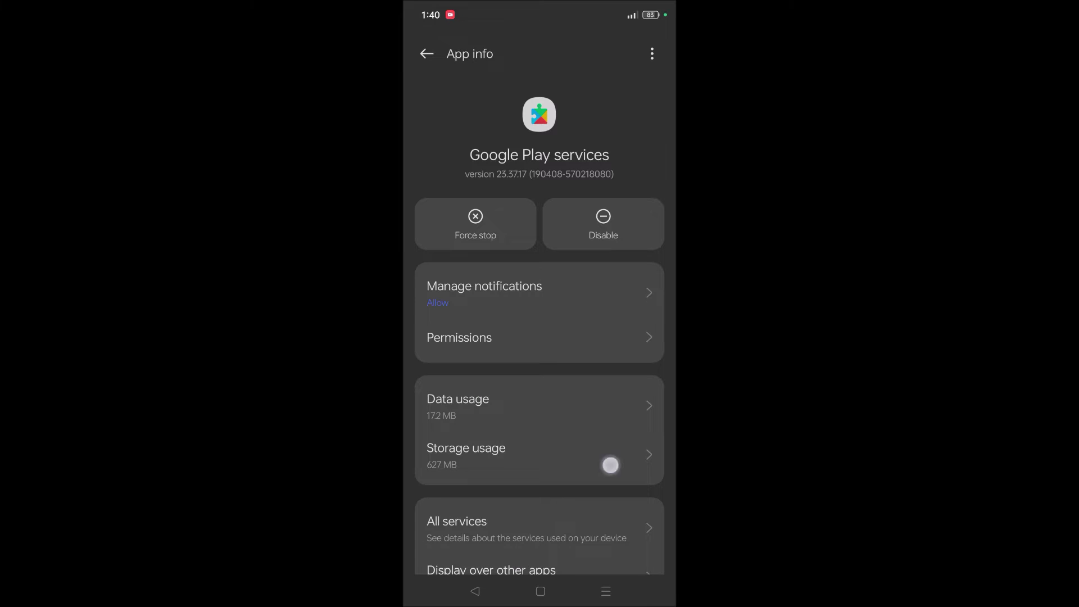
scroll(610, 461, down, 4)
scroll(540, 338, up, 4)
- Browse the Google Play services App info page options without changing any setting
mouse_move(502, 287)
mouse_down()
mouse_move(576, 147)
mouse_move(571, 316)
mouse_move(533, 357)
mouse_up()
click(652, 53)
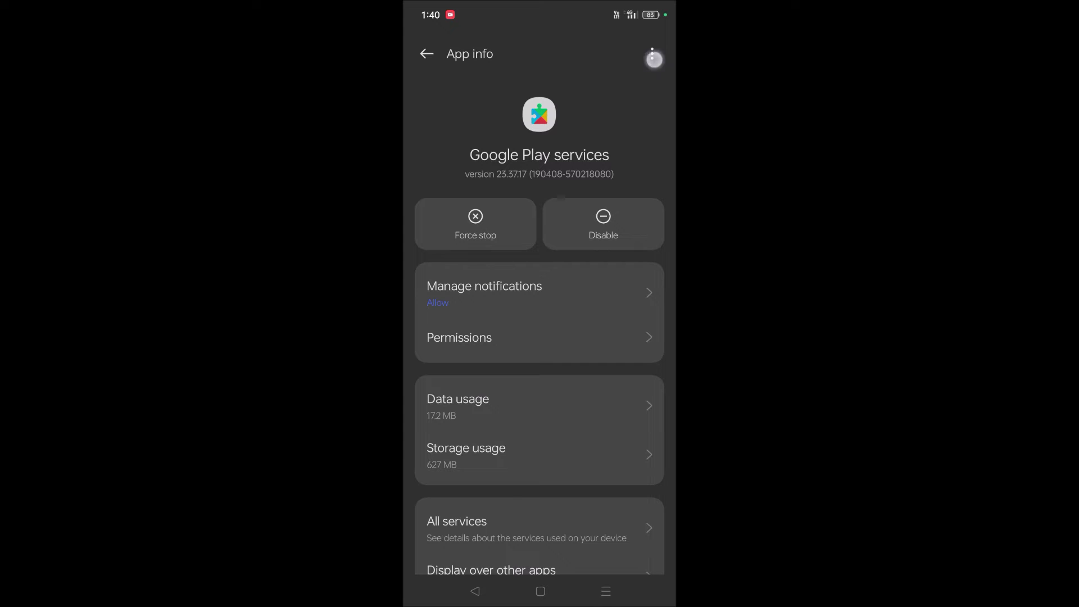
click(566, 89)
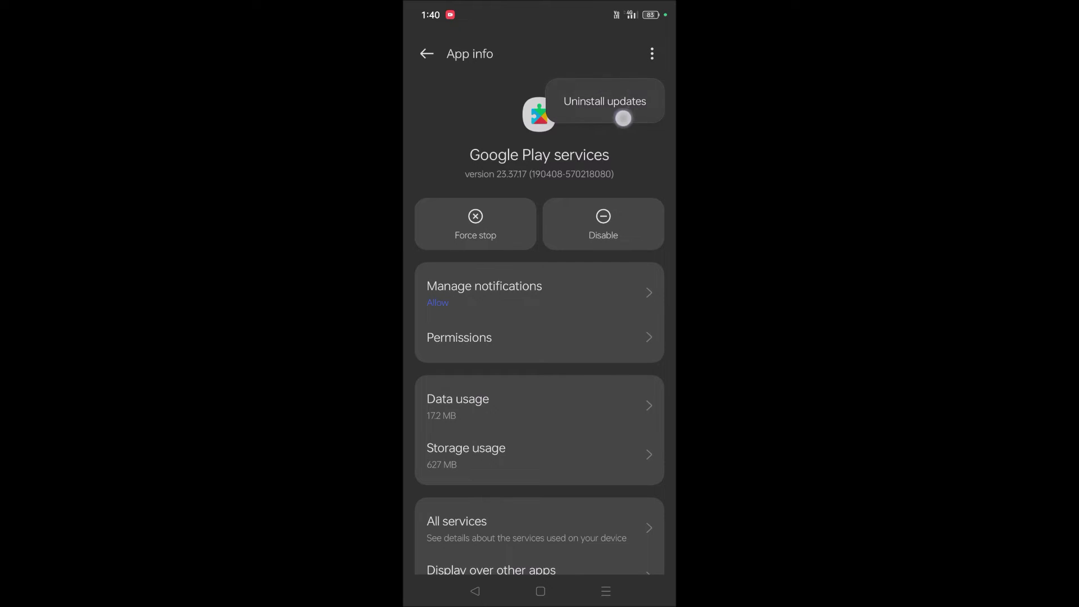
click(651, 53)
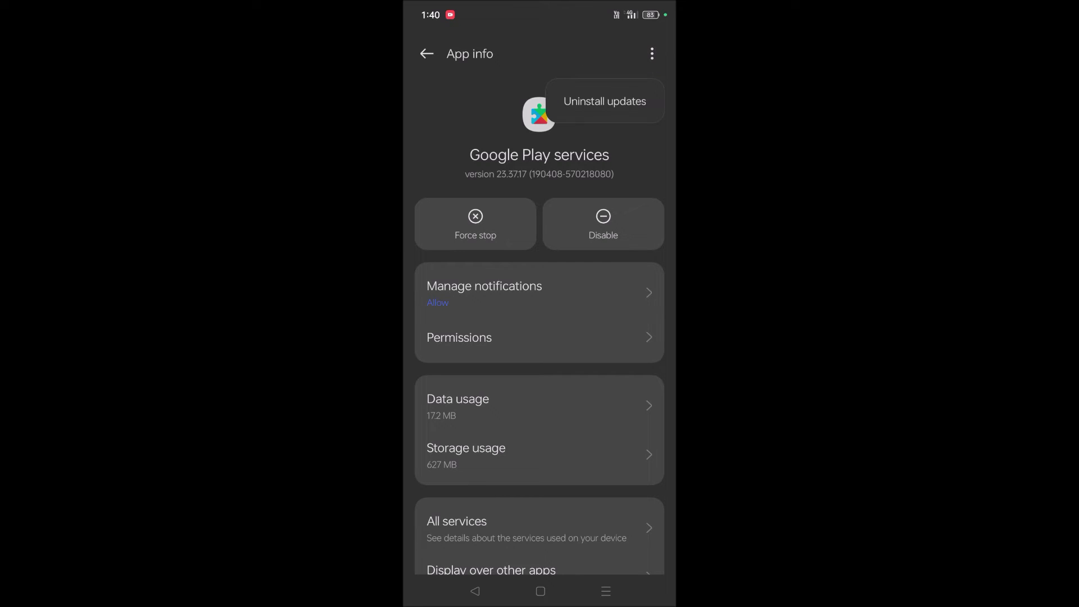
drag(615, 108, 651, 136)
click(655, 164)
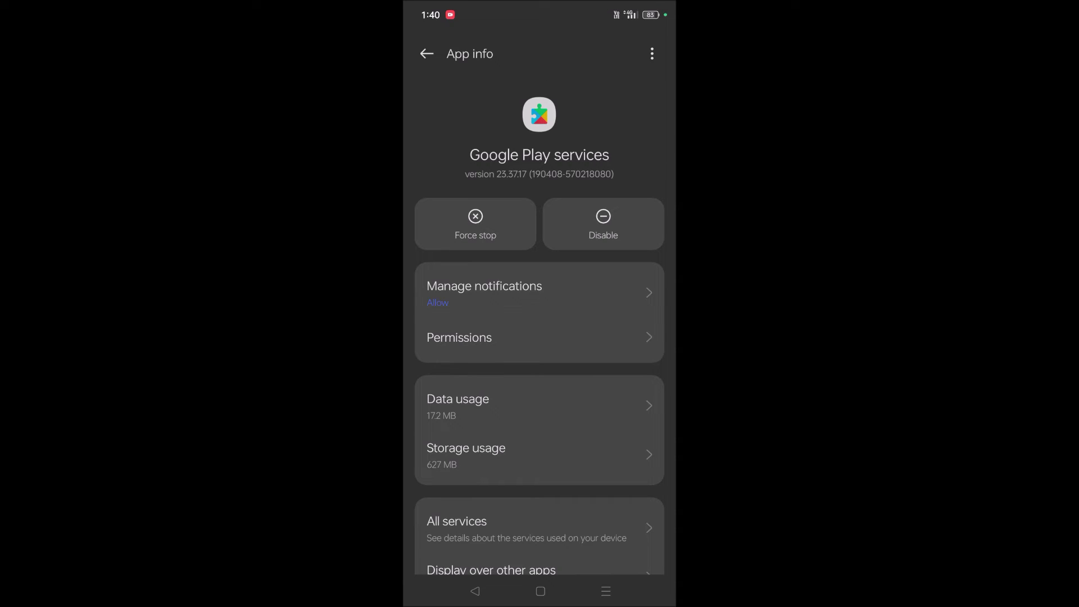
click(607, 224)
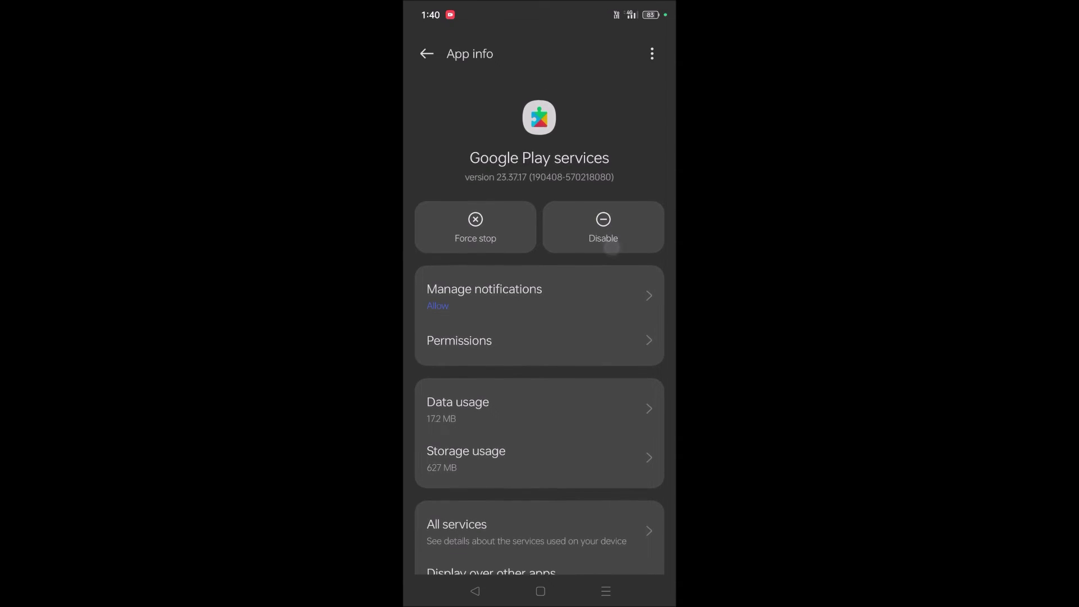
- Disable Google Play services, confirming with Disable app in the dialog
click(604, 225)
click(543, 481)
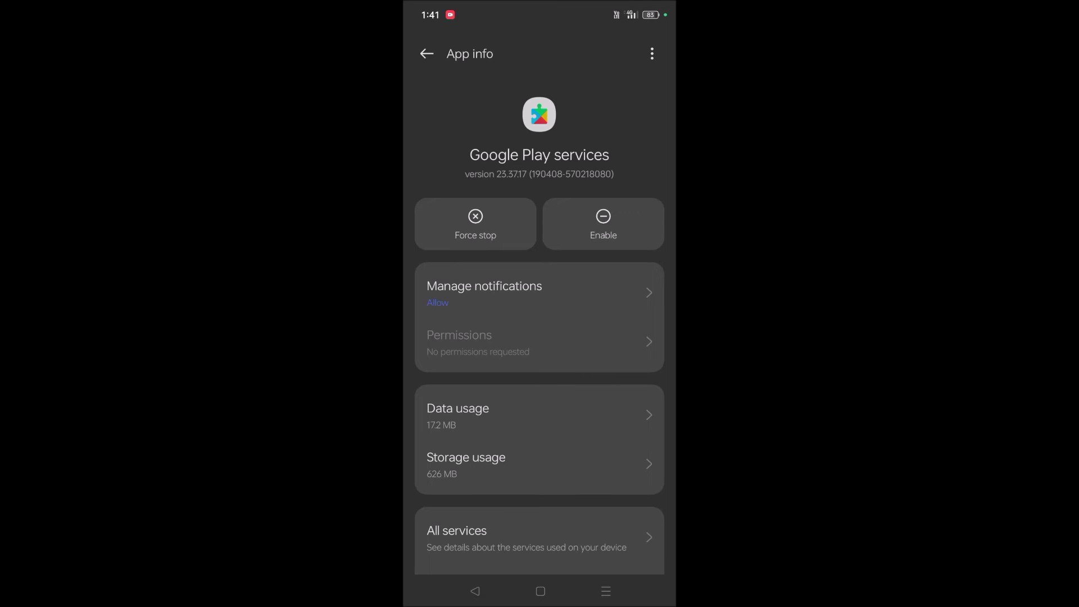
mouse_move(622, 181)
mouse_down()
mouse_move(588, 262)
mouse_move(641, 210)
mouse_up()
drag(494, 101, 582, 186)
drag(655, 224, 655, 208)
- Enable Google Play services again so the 'App enabled' toast appears
click(602, 223)
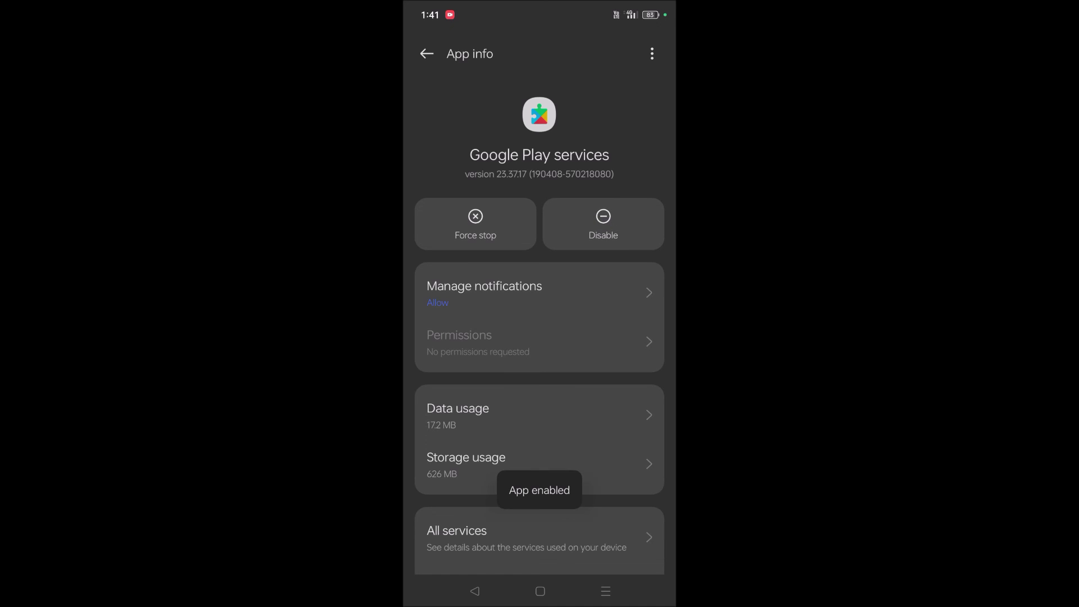